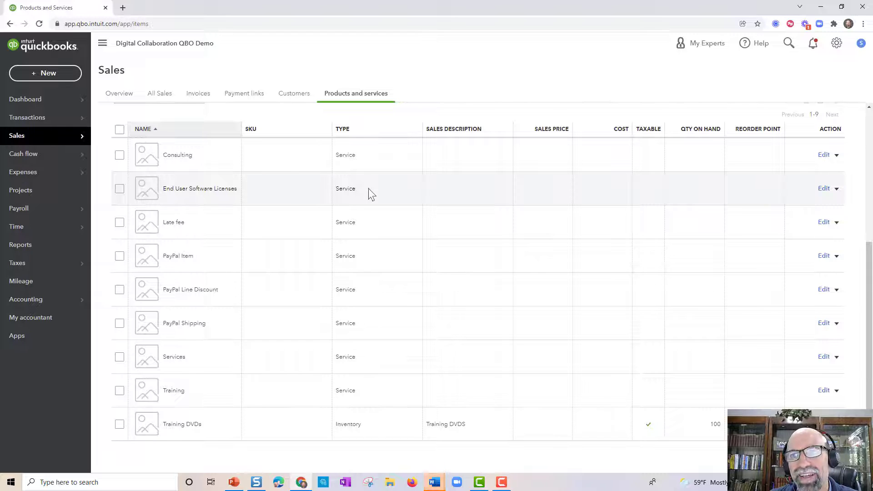
# - Show the Income account and Expense account columns in the products and services list and widen them to fit their contents
pyautogui.scroll(2, 476, 273)
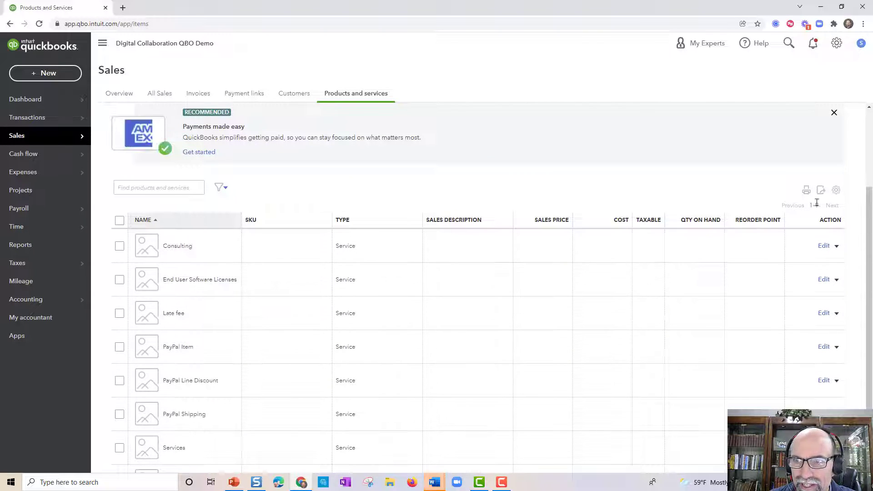
pyautogui.click(836, 191)
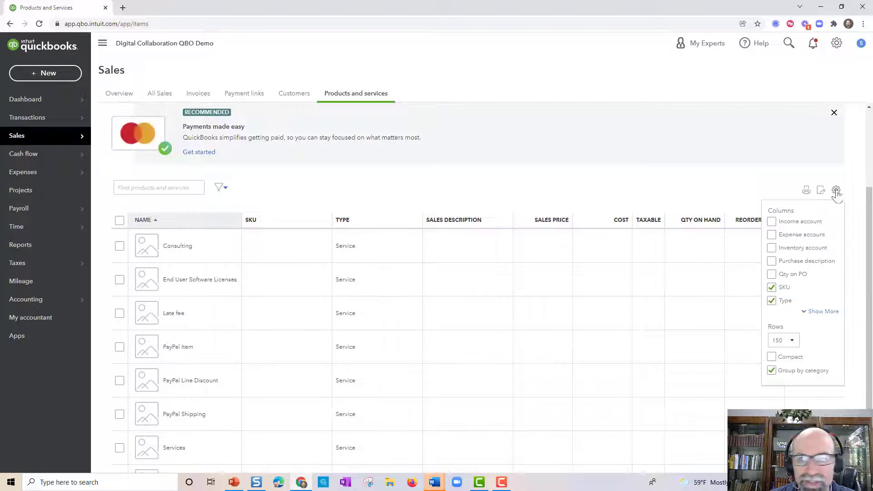
pyautogui.click(771, 221)
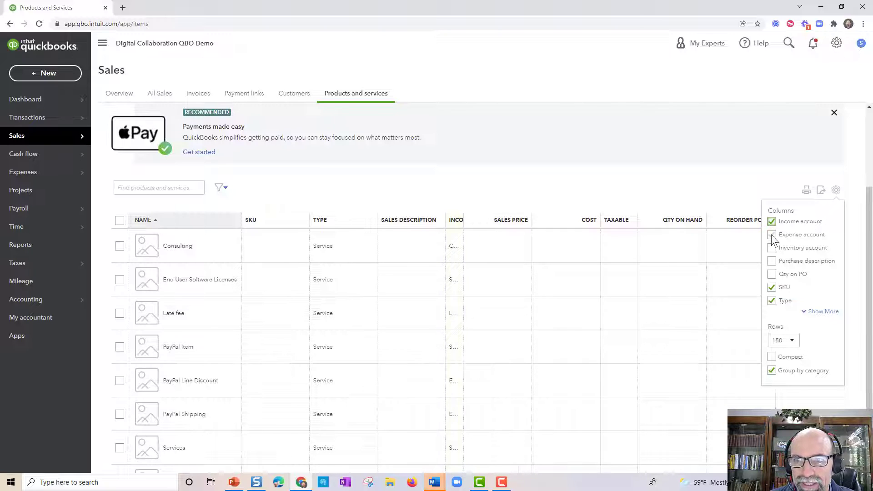
pyautogui.click(773, 236)
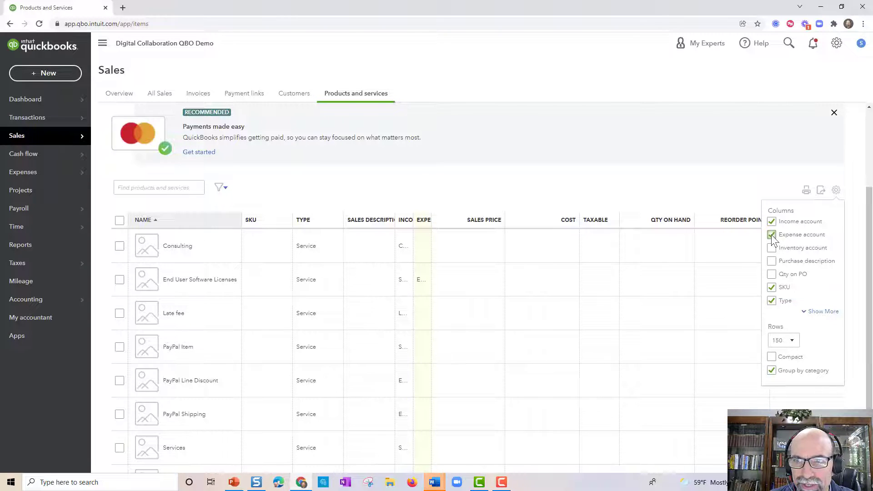
pyautogui.click(835, 192)
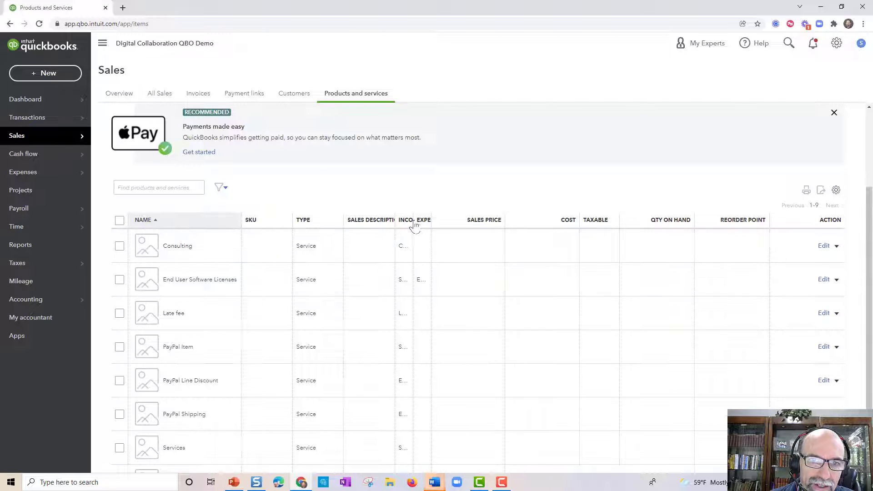
pyautogui.moveTo(413, 220); pyautogui.dragTo(556, 229)
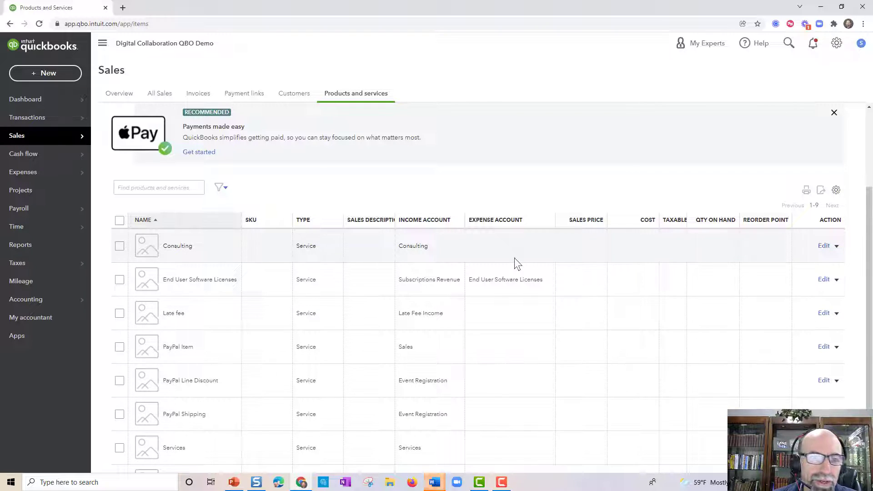
# - Open the Consulting service for editing and set its income account to Sales
pyautogui.doubleClick(412, 247)
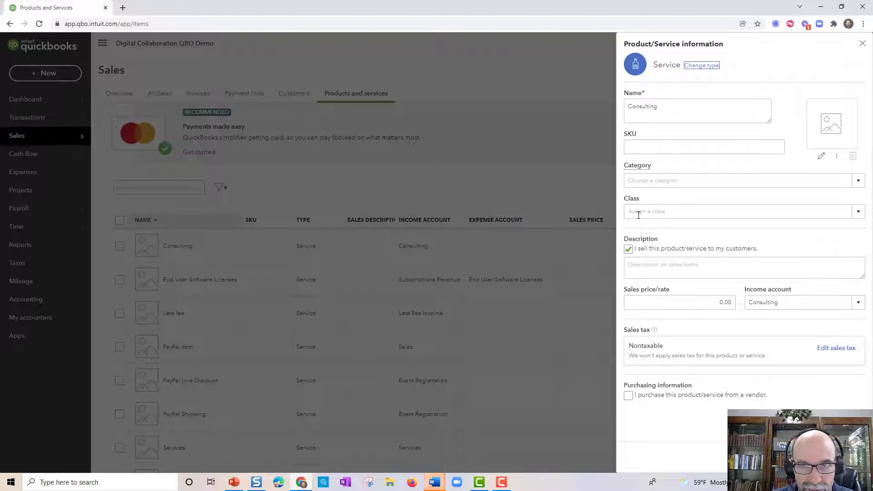
pyautogui.moveTo(663, 109); pyautogui.dragTo(624, 114)
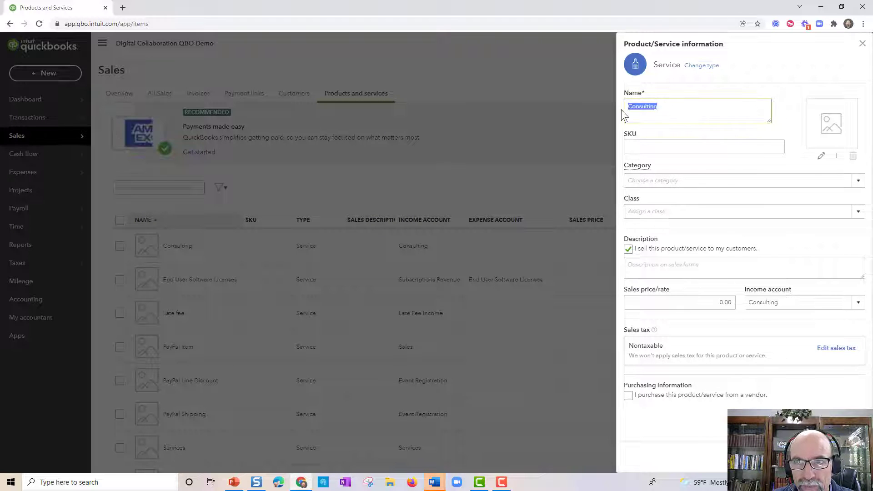
pyautogui.moveTo(663, 108); pyautogui.dragTo(629, 108)
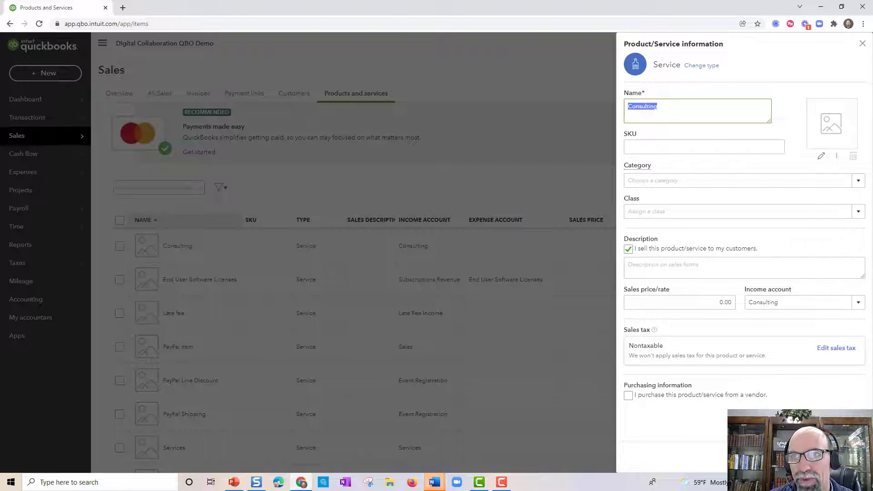
pyautogui.click(858, 303)
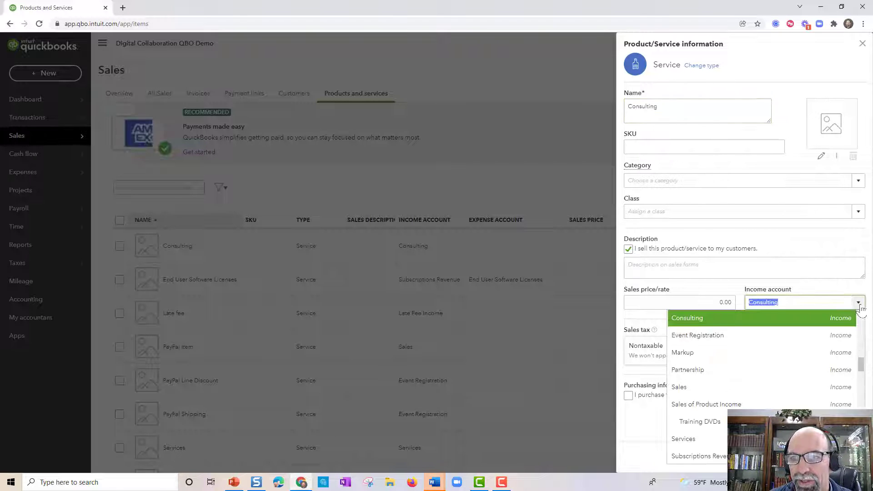
pyautogui.click(786, 387)
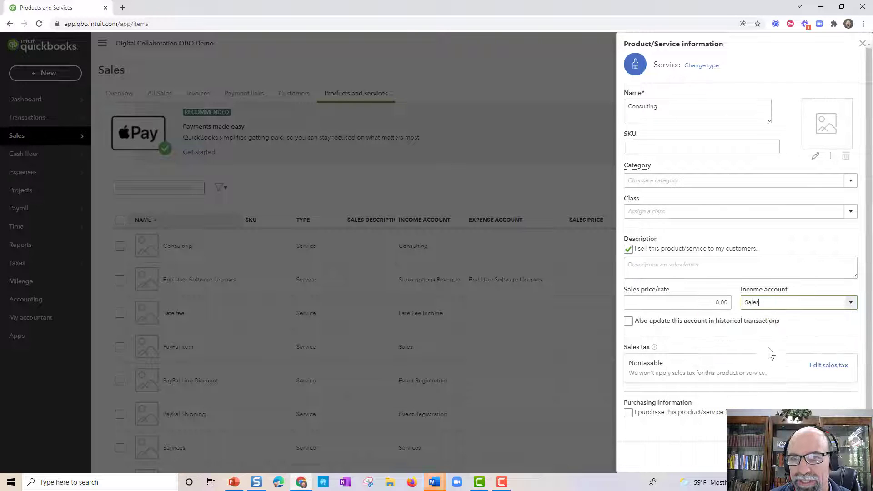
pyautogui.moveTo(760, 303); pyautogui.dragTo(745, 304)
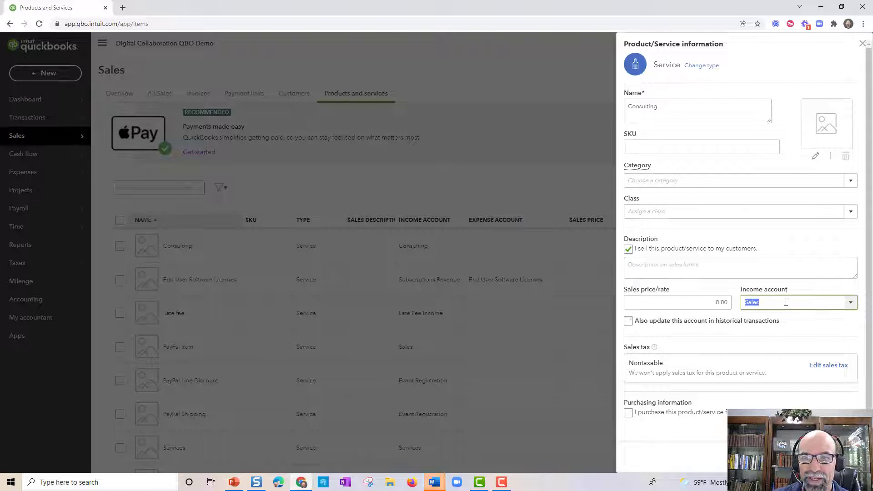
# - Set the service's income account back to Consulting and close its product/service information
pyautogui.click(849, 303)
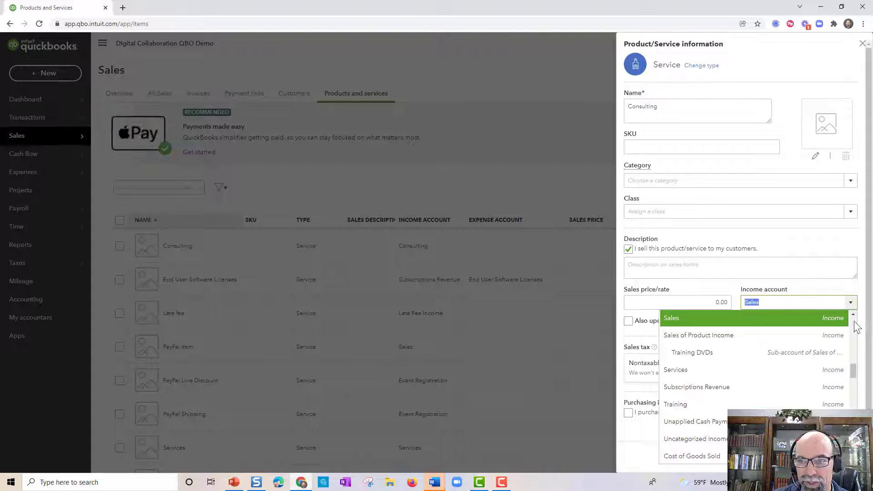
pyautogui.scroll(1, 856, 319)
pyautogui.click(855, 317)
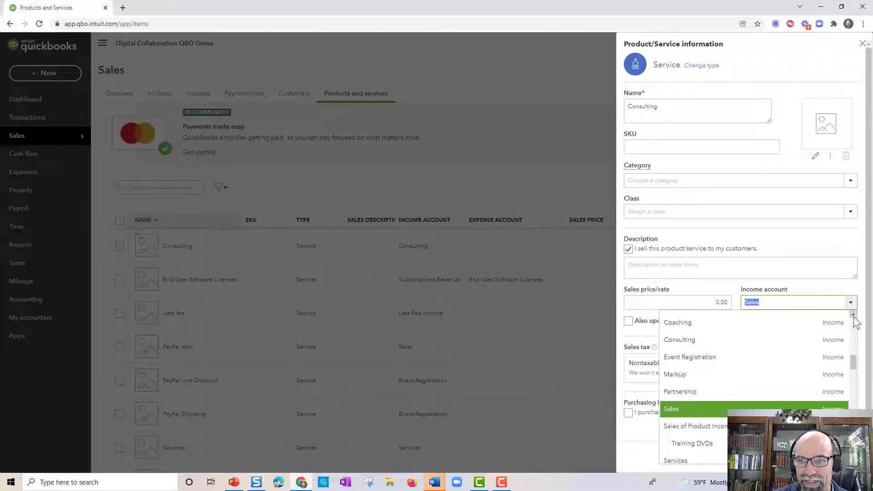
pyautogui.click(725, 344)
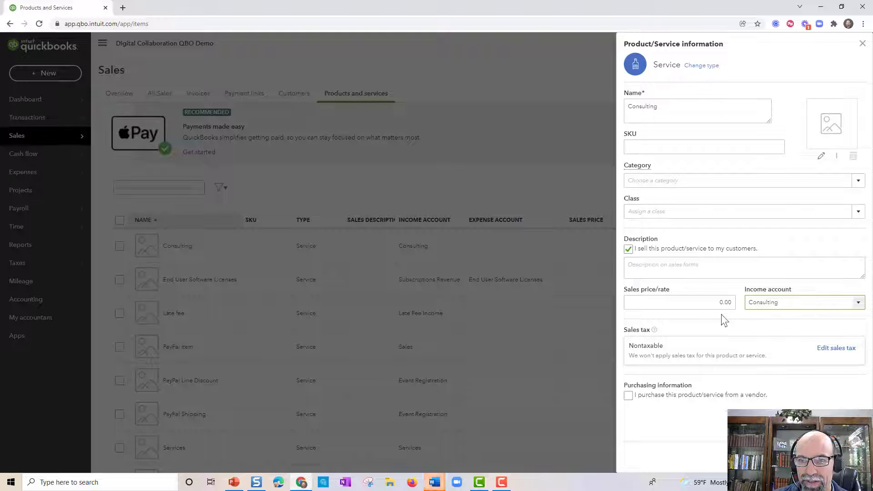
pyautogui.click(825, 458)
# - Export the products and services list to Excel and open the downloaded file
pyautogui.scroll(-2, 773, 371)
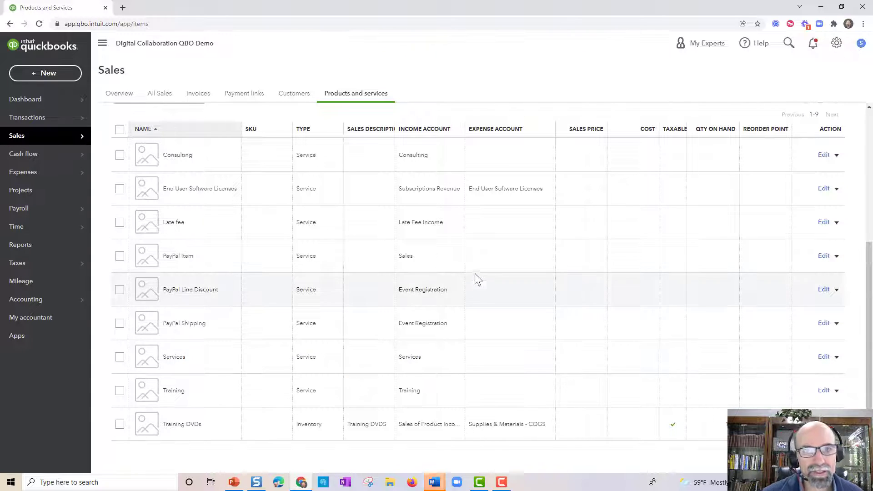
pyautogui.scroll(2, 485, 299)
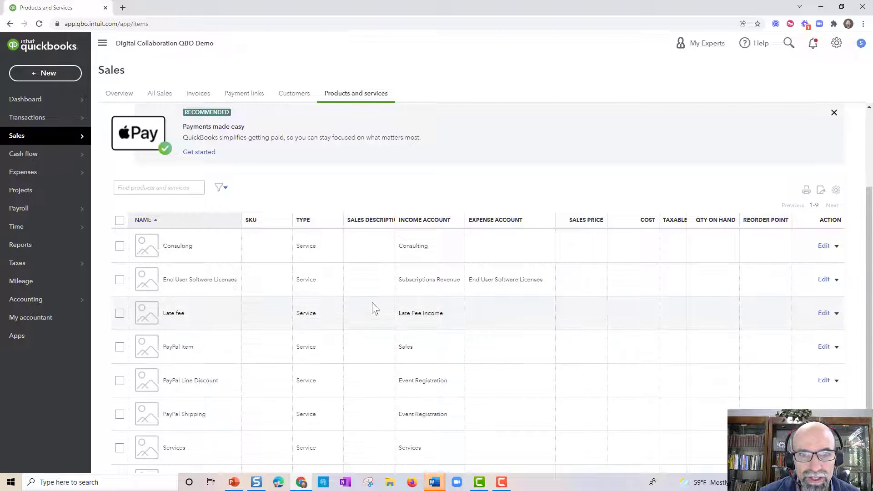
pyautogui.click(823, 193)
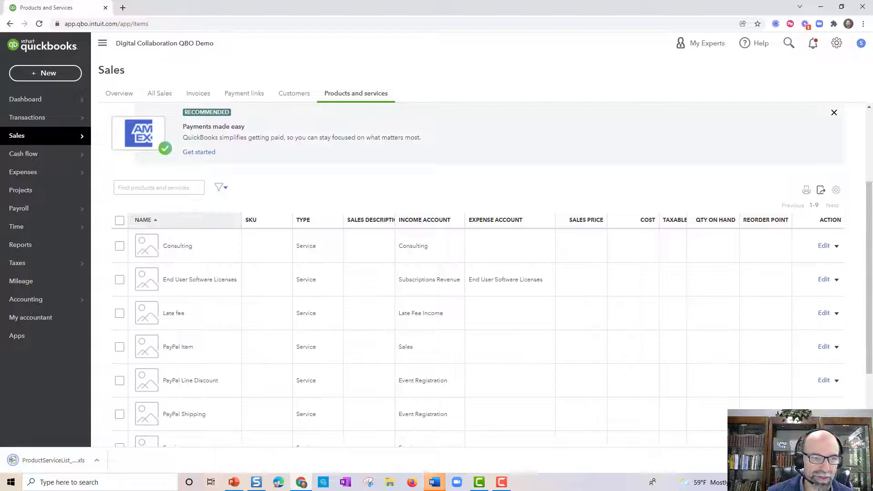
pyautogui.click(36, 465)
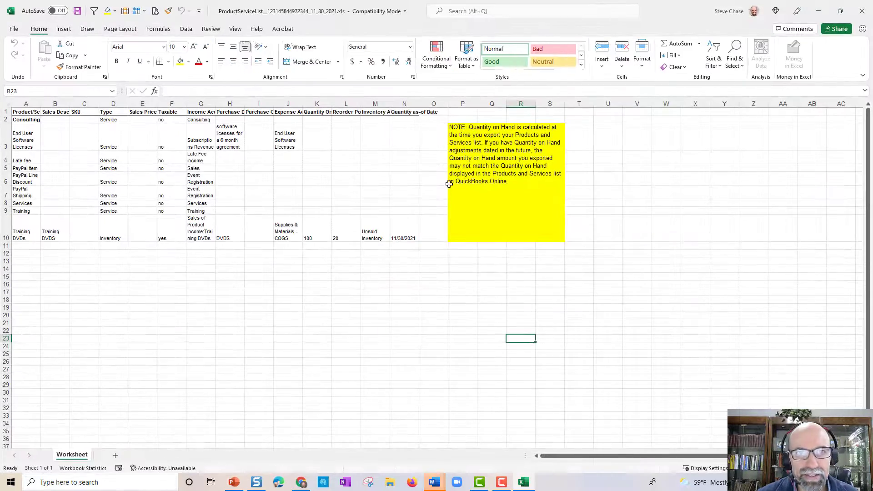
# - Widen the Income Account and Purchase Description columns in the exported worksheet so their headings fit
pyautogui.keyDown('ctrl'); pyautogui.scroll(4, 167, 298); pyautogui.keyUp('ctrl')
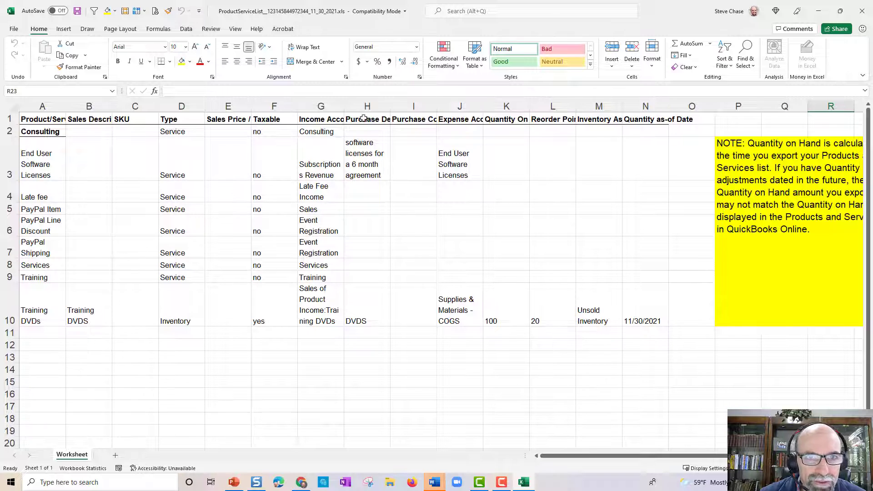
pyautogui.moveTo(344, 106); pyautogui.dragTo(390, 106)
pyautogui.moveTo(352, 133); pyautogui.dragTo(351, 314)
pyautogui.click(416, 142)
pyautogui.moveTo(436, 106); pyautogui.dragTo(509, 107)
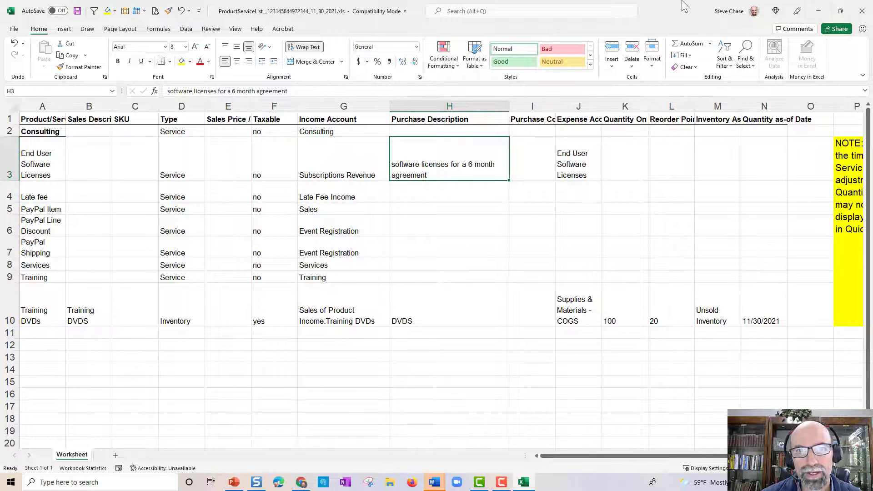
# - Fill the Income Account cells G2:G10 with yellow
pyautogui.moveTo(357, 131); pyautogui.dragTo(347, 320)
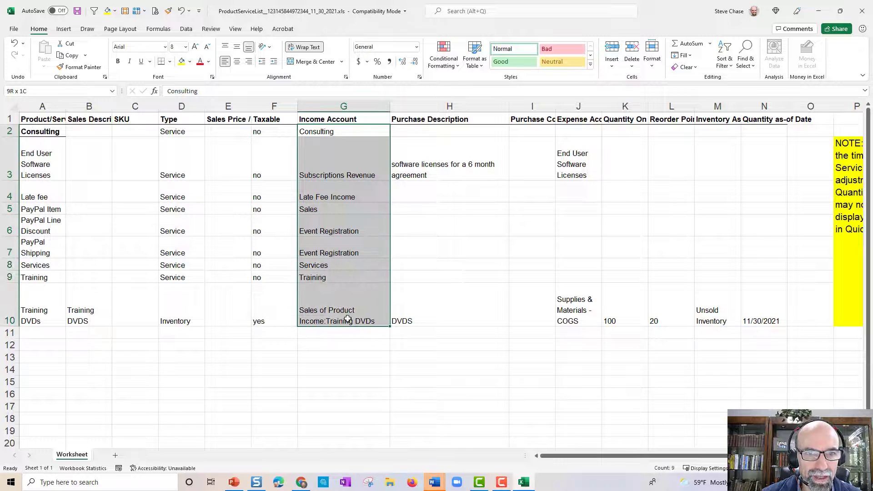
pyautogui.click(182, 61)
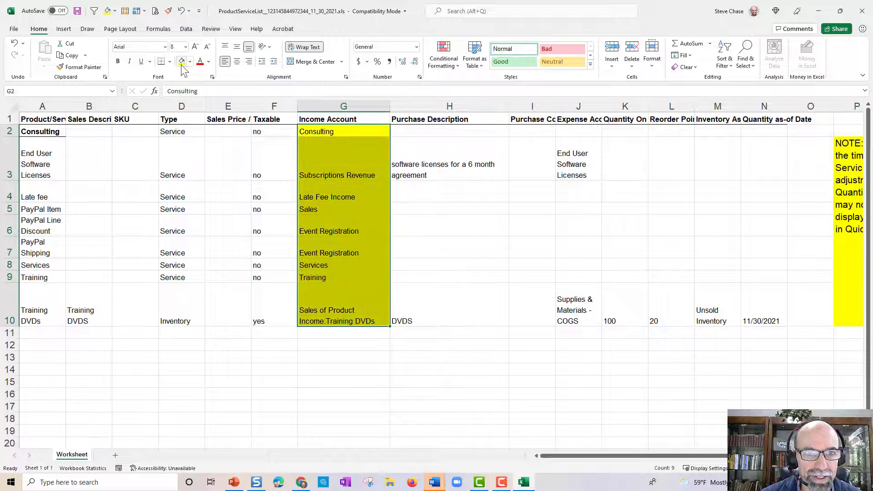
pyautogui.click(182, 193)
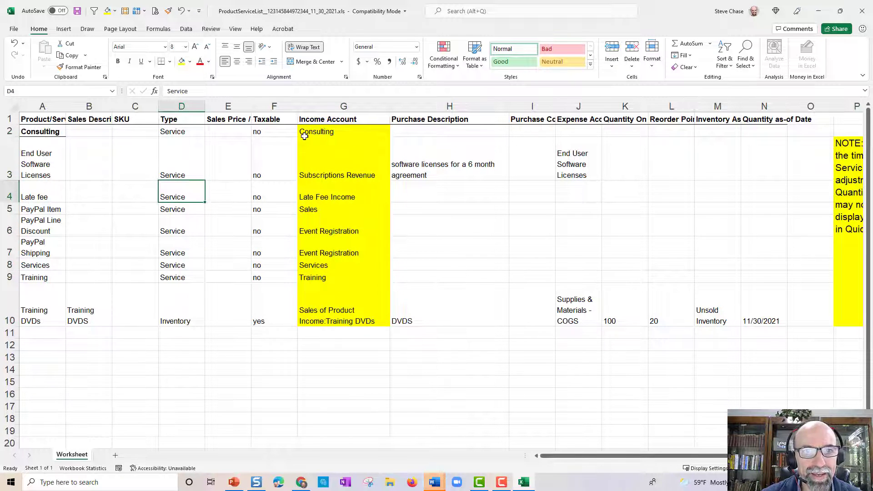
# - Switch back to QuickBooks and run the year-to-date Profit and Loss report with columns displayed by Months
pyautogui.click(817, 14)
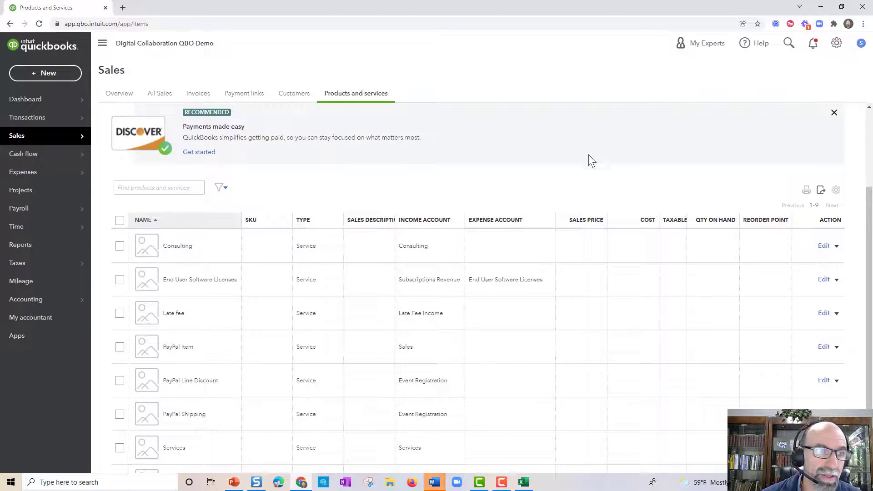
pyautogui.click(20, 250)
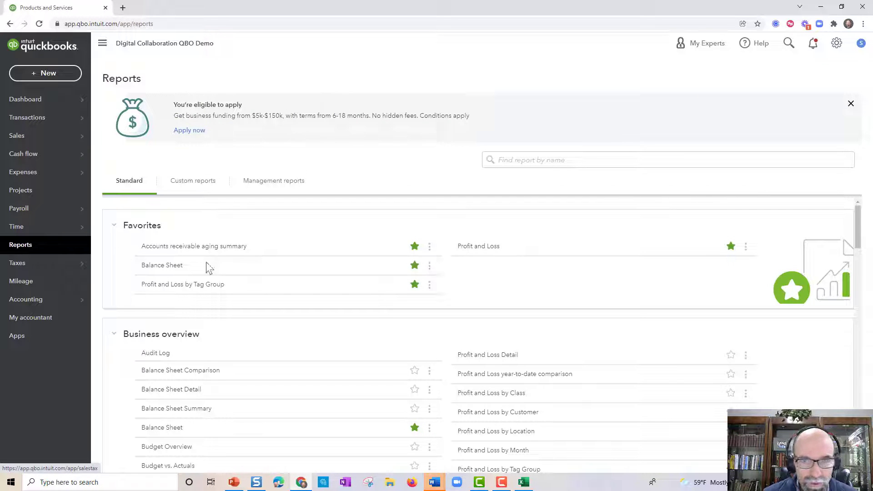
pyautogui.click(475, 255)
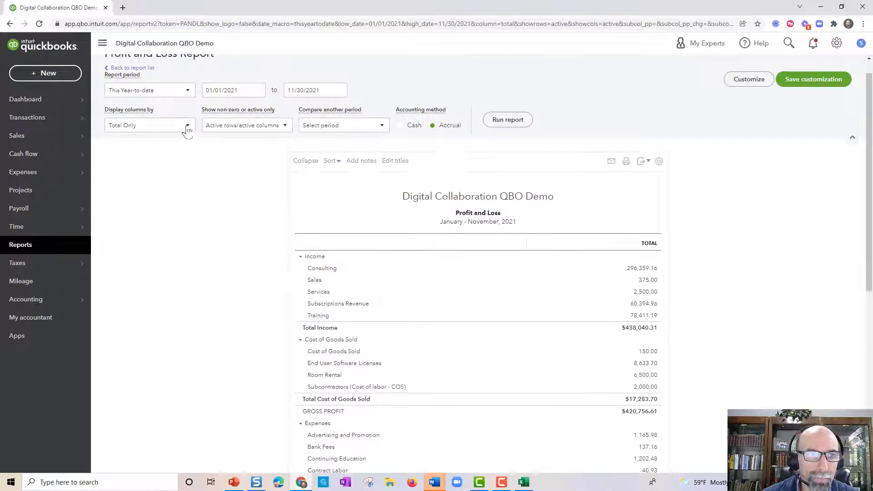
pyautogui.click(187, 130)
pyautogui.click(152, 182)
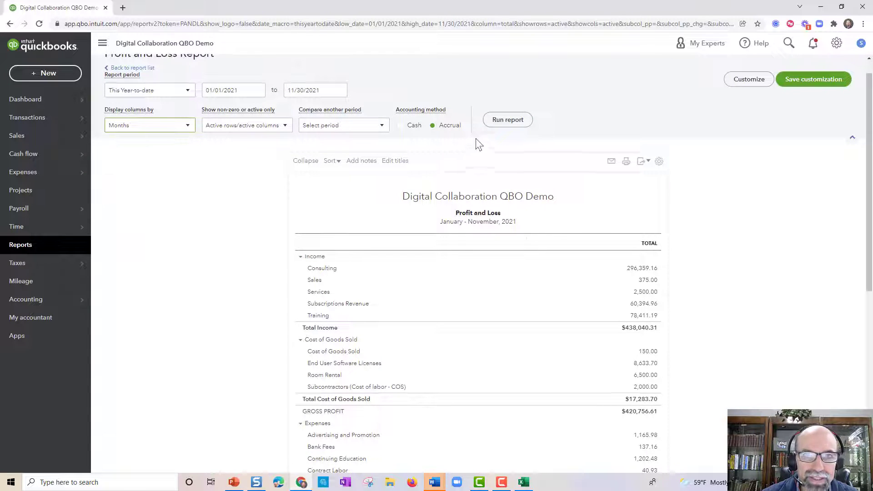
pyautogui.click(501, 121)
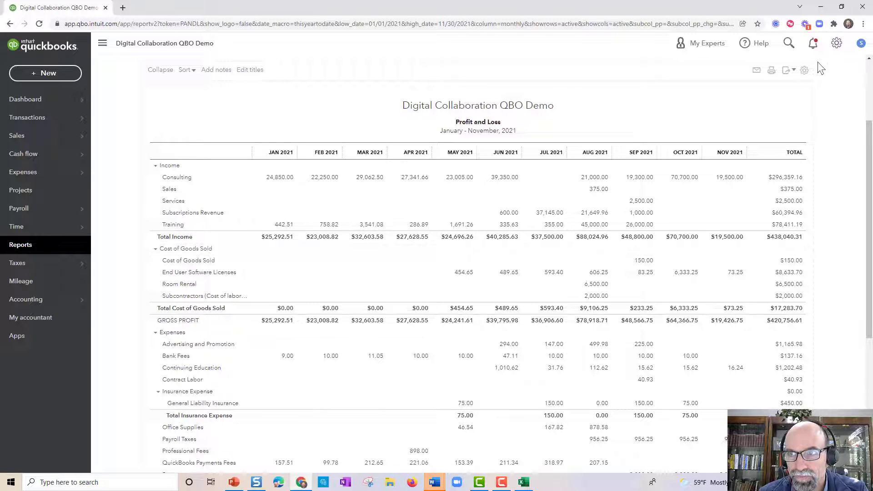
# - Return to the products and services list and examine the income and expense accounts mapped to End User Software Licenses
pyautogui.click(835, 45)
pyautogui.click(583, 114)
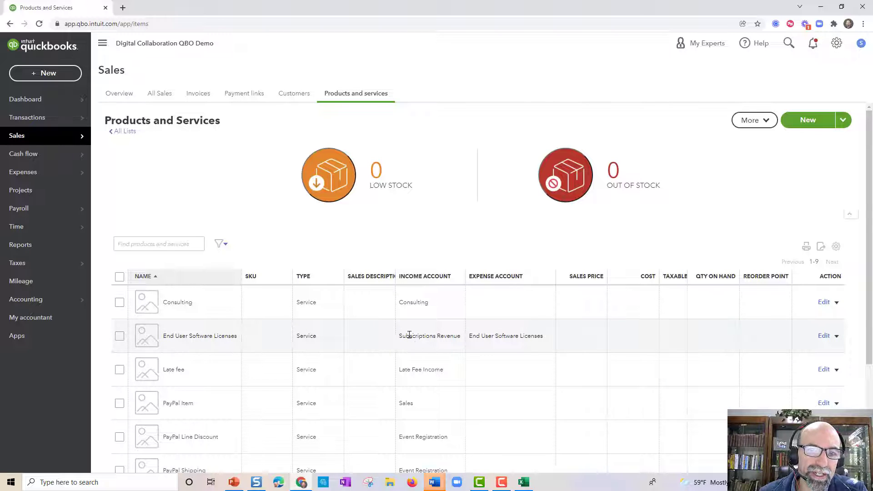
pyautogui.moveTo(401, 337); pyautogui.dragTo(462, 346)
pyautogui.click(451, 335)
pyautogui.click(404, 336)
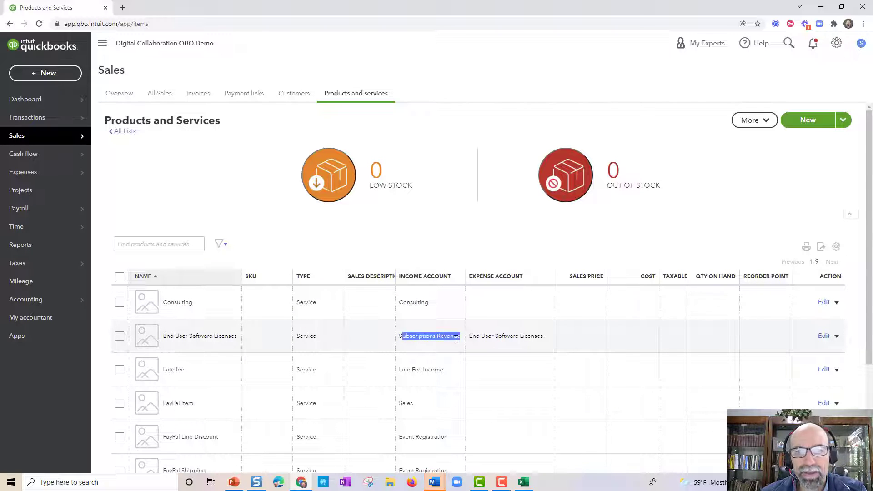
pyautogui.click(455, 339)
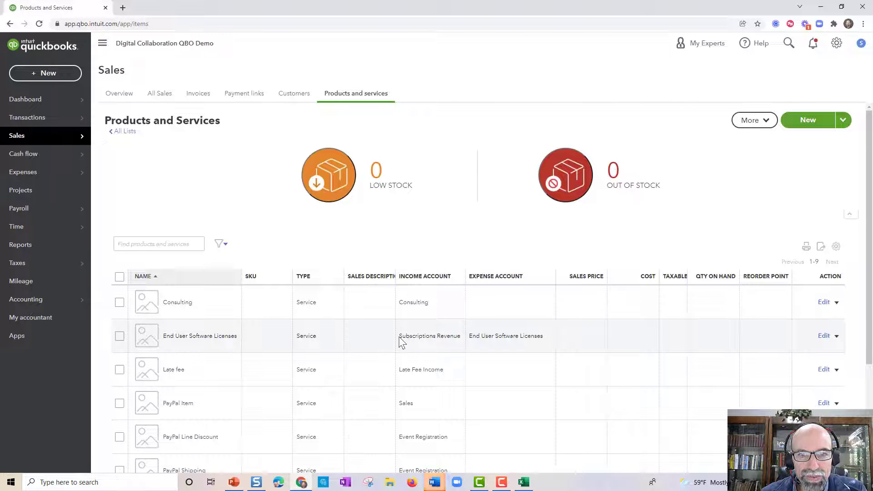
pyautogui.moveTo(400, 336); pyautogui.dragTo(544, 337)
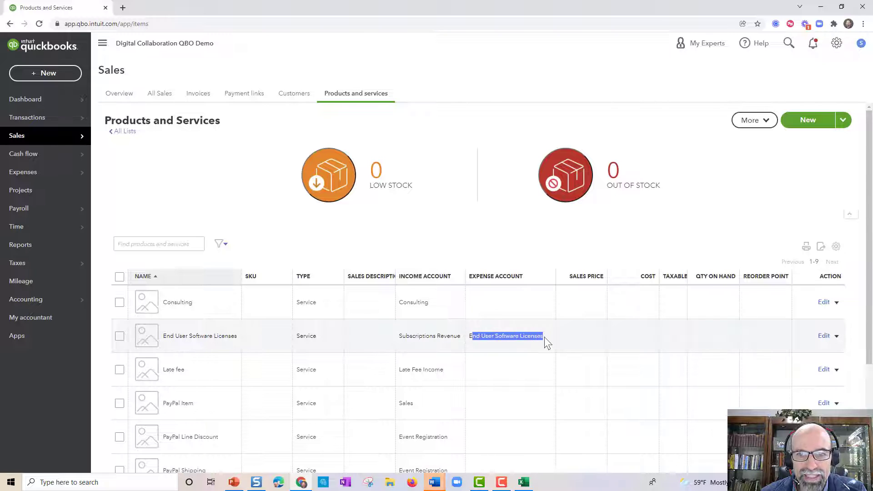
pyautogui.click(542, 337)
# - Open the End User Software Licenses item for editing and review the available choices for its income account
pyautogui.click(824, 337)
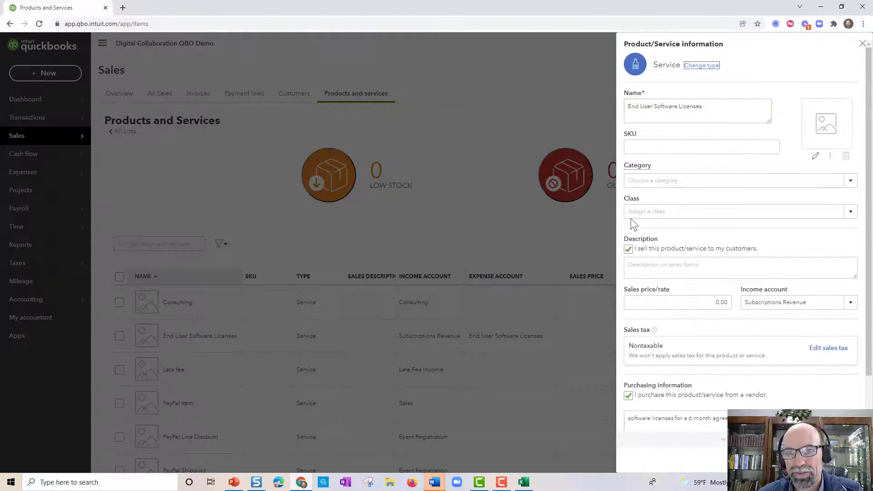
pyautogui.click(849, 305)
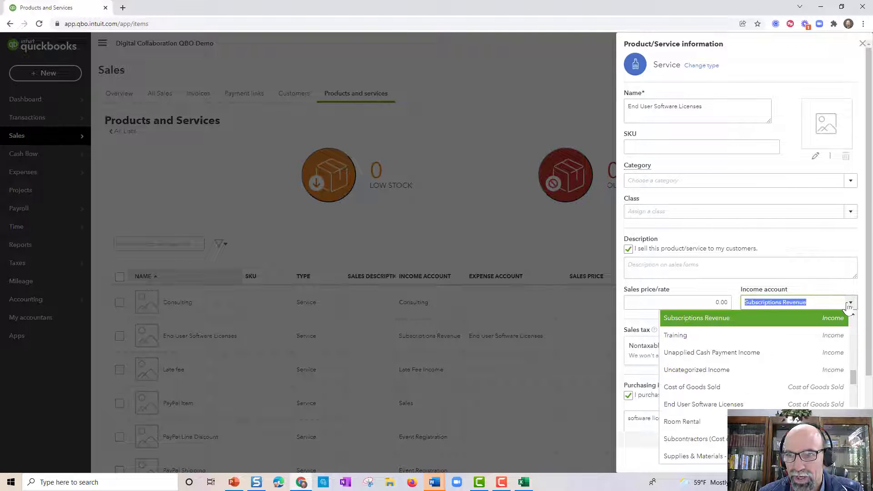
pyautogui.click(849, 305)
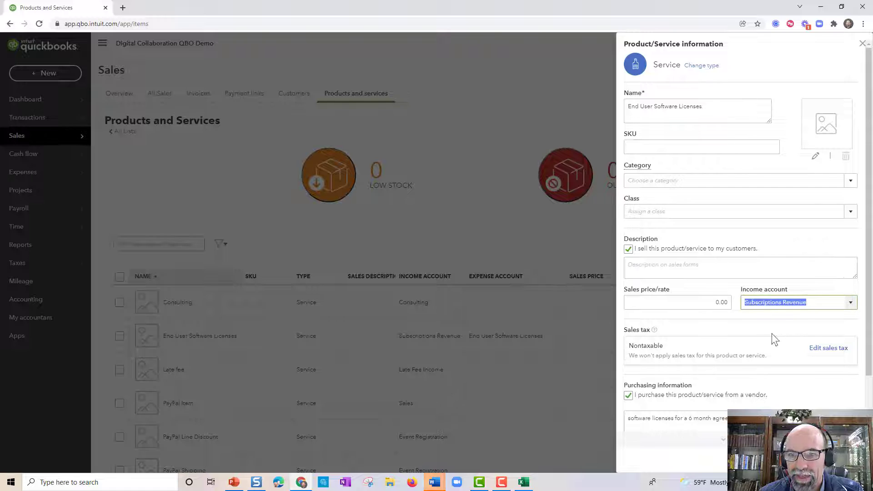
# - Review the expense account choices in the item's purchasing information, including the Cost of Goods Sold accounts, and close the form without saving
pyautogui.scroll(-2, 768, 334)
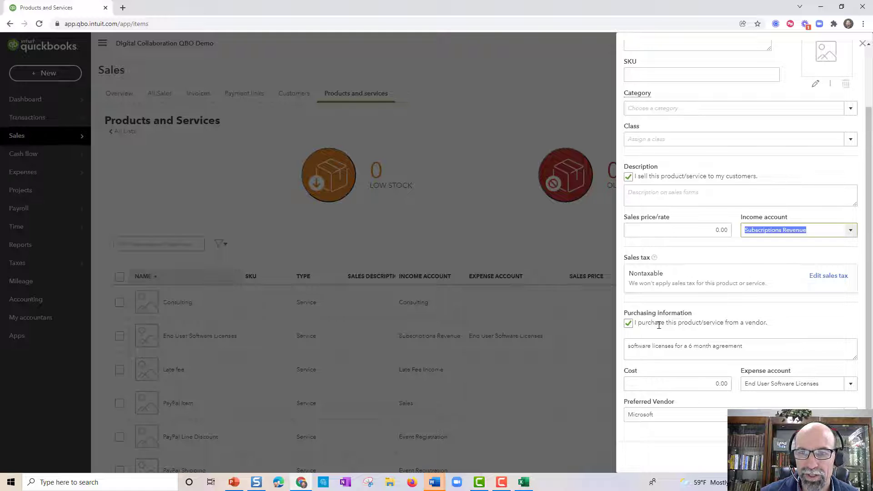
pyautogui.click(851, 386)
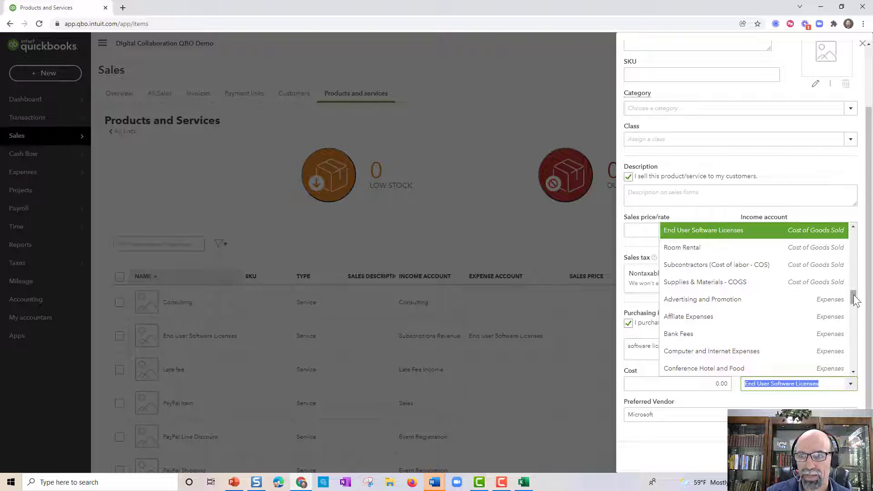
pyautogui.click(853, 226)
pyautogui.click(853, 226)
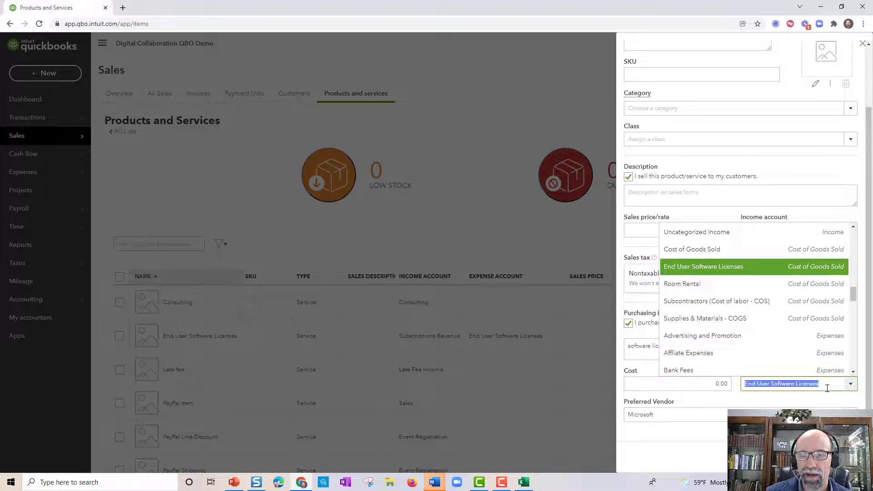
pyautogui.click(862, 228)
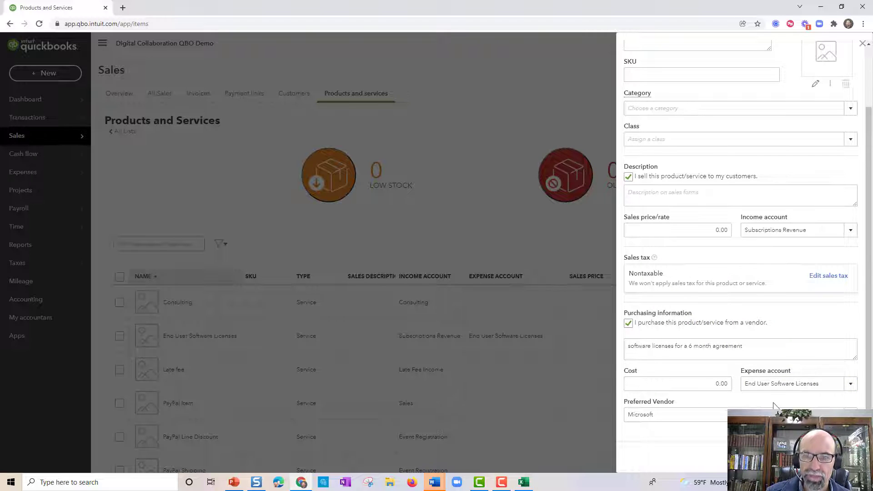
pyautogui.click(863, 45)
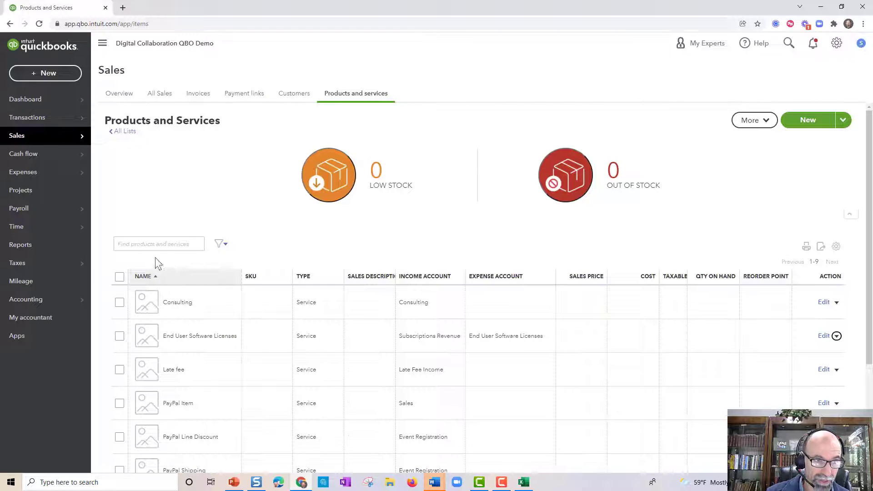
# - Open the Profit and Loss report and drill into its Subscriptions Revenue and End User Software Licenses amounts
pyautogui.click(43, 250)
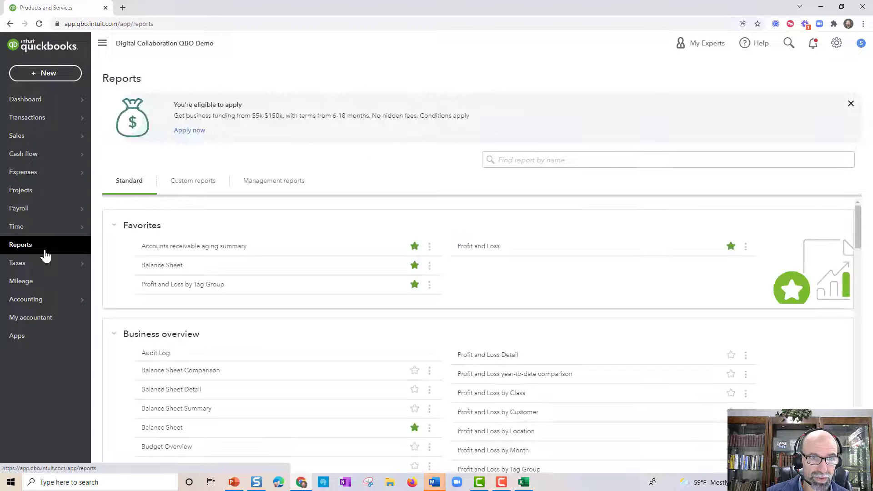
pyautogui.click(467, 248)
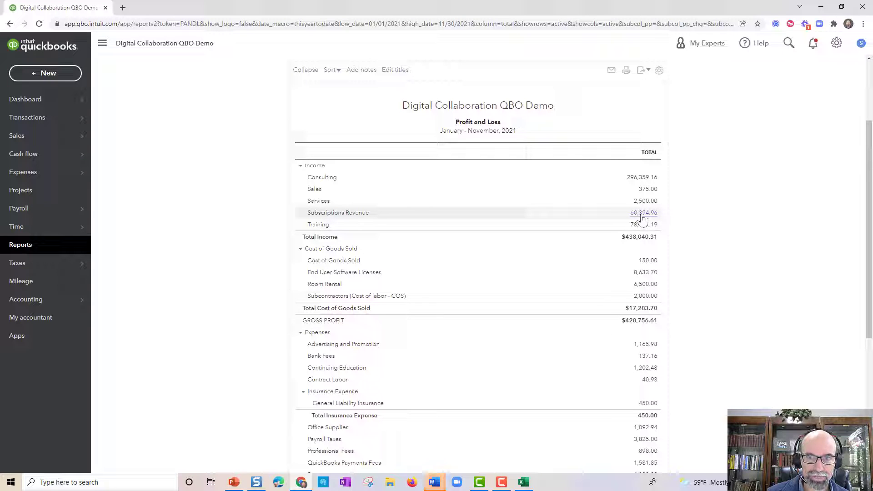
pyautogui.click(652, 214)
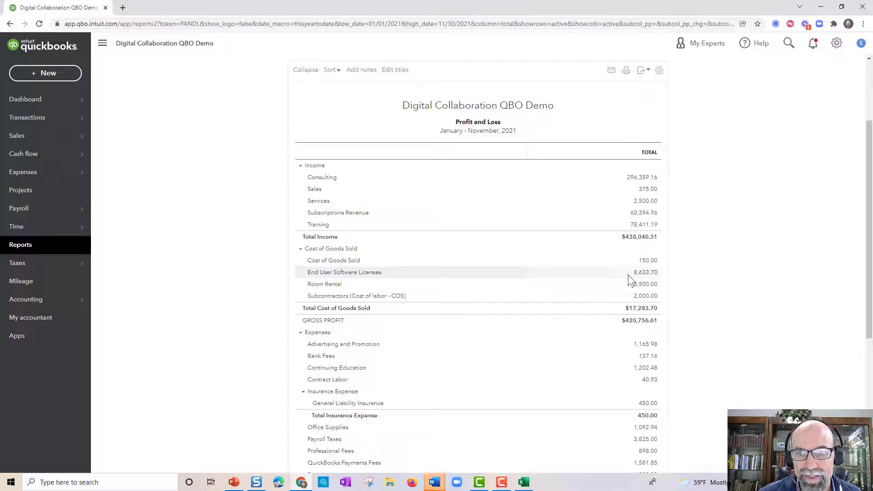
pyautogui.click(646, 273)
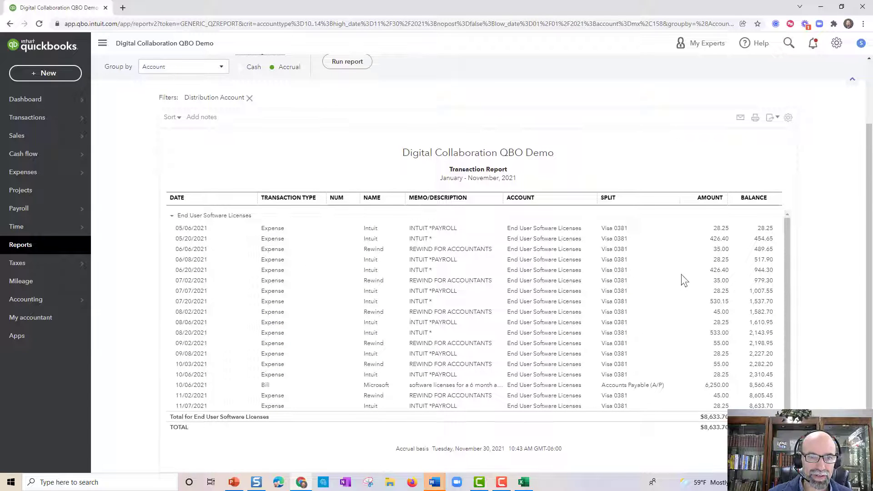
# - Open the Microsoft bill from the transaction report and examine its End User Software Licenses item line, keeping that product selected
pyautogui.click(483, 386)
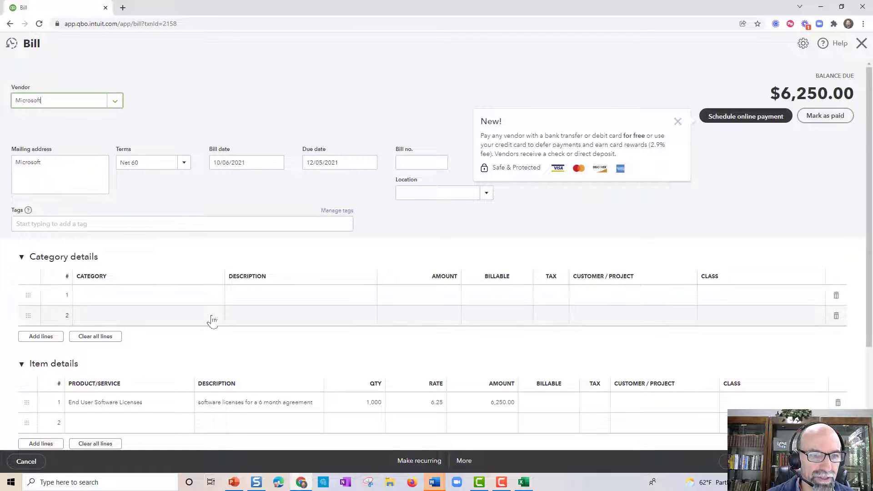
pyautogui.scroll(-2, 209, 318)
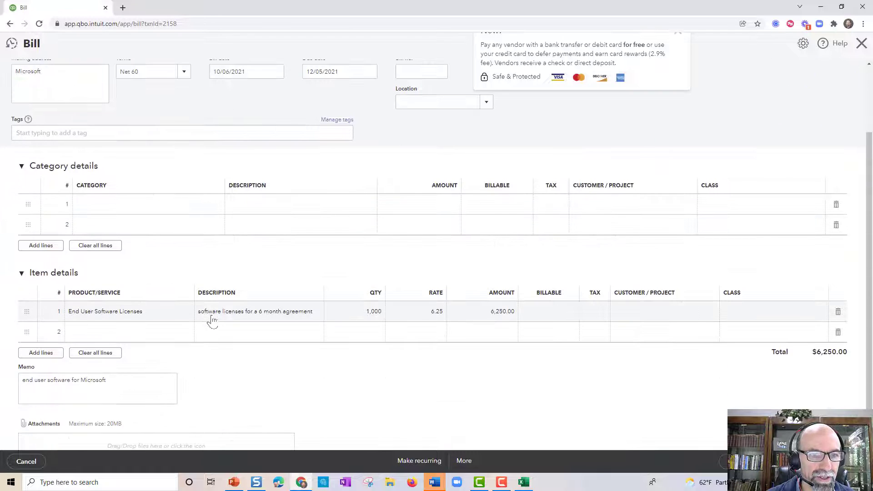
pyautogui.click(178, 314)
pyautogui.click(184, 314)
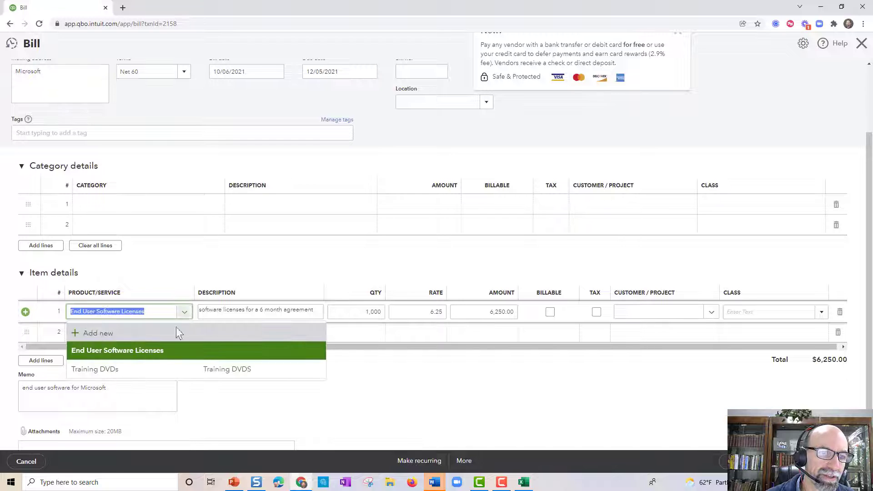
pyautogui.click(149, 353)
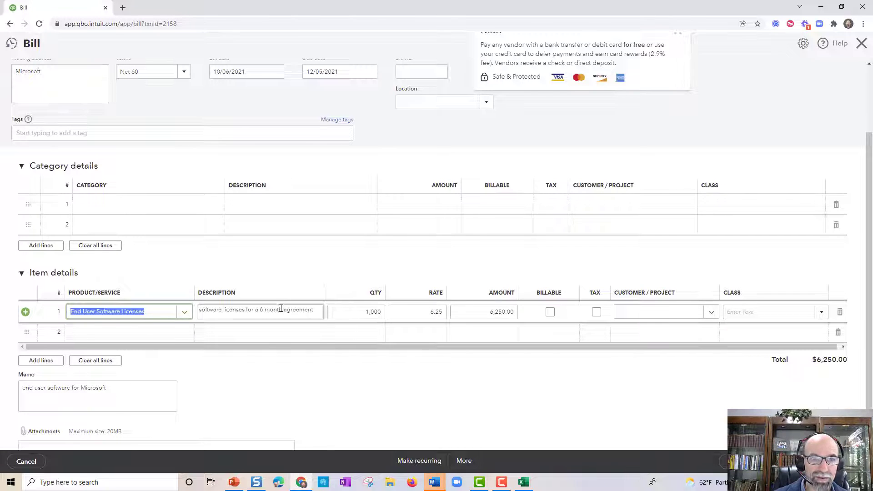
pyautogui.scroll(2, 281, 309)
pyautogui.scroll(-2, 281, 311)
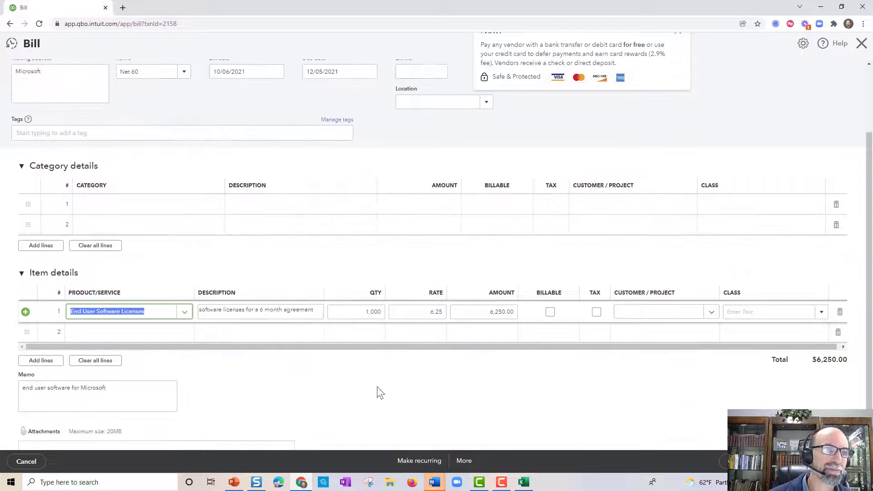
pyautogui.scroll(2, 375, 383)
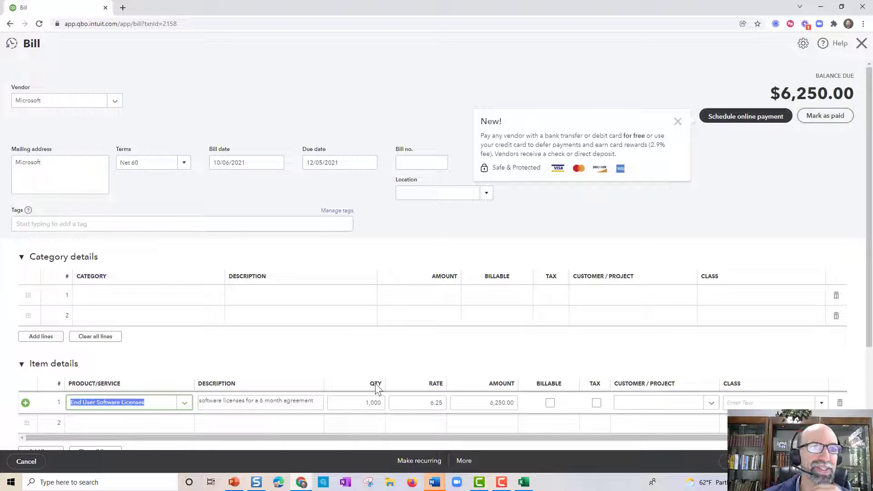
# - Open the Microsoft bill's transaction journal to examine the accounts it debits and credits
pyautogui.doubleClick(32, 44)
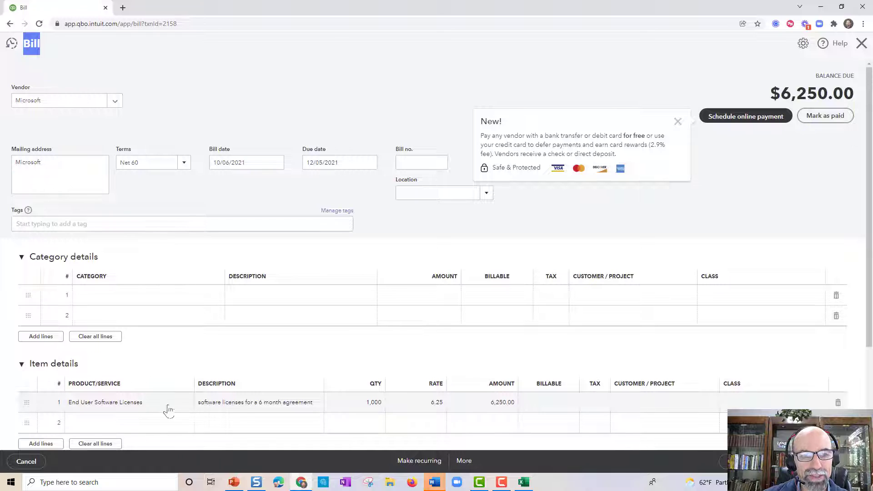
pyautogui.click(463, 461)
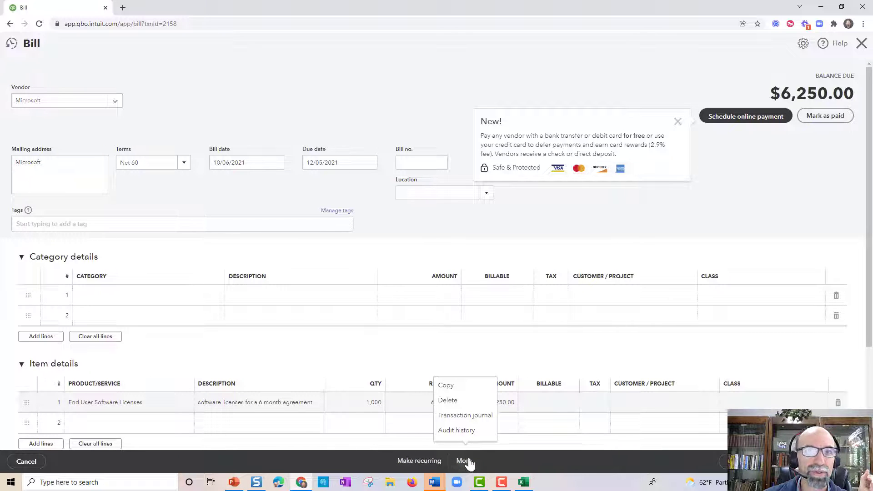
pyautogui.click(481, 423)
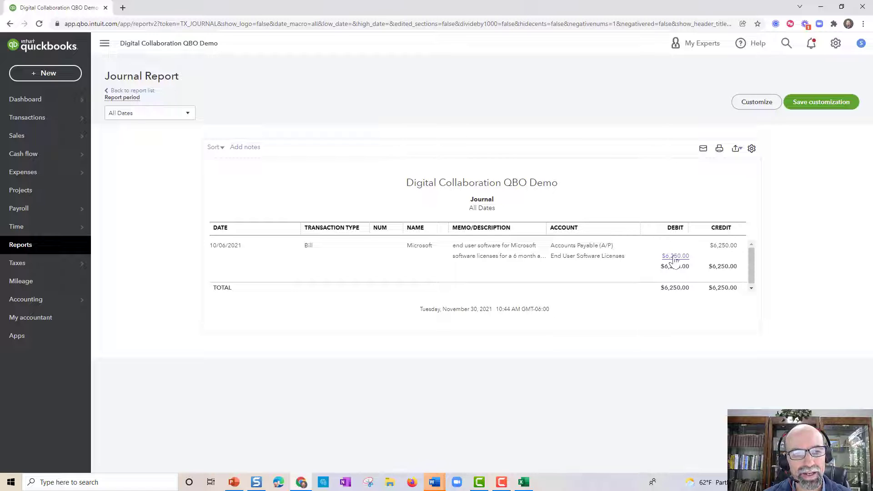
# - Return to the reports list and reopen the Profit and Loss report
pyautogui.click(39, 254)
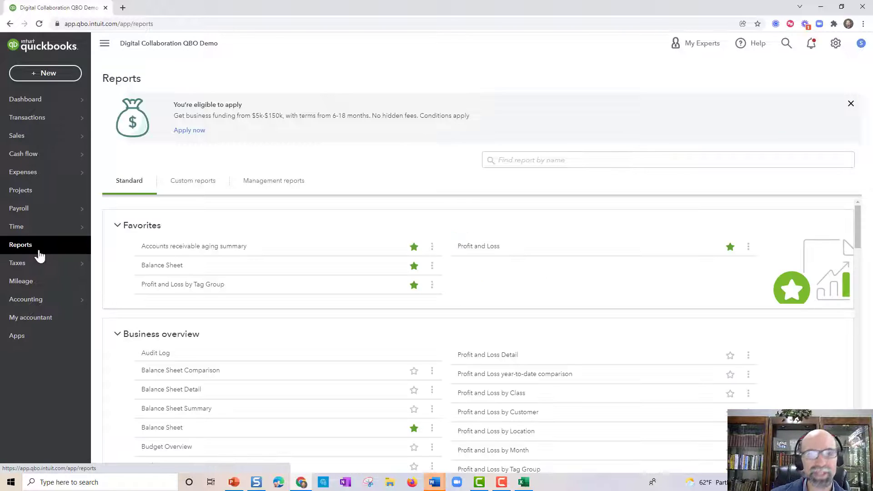
pyautogui.click(480, 248)
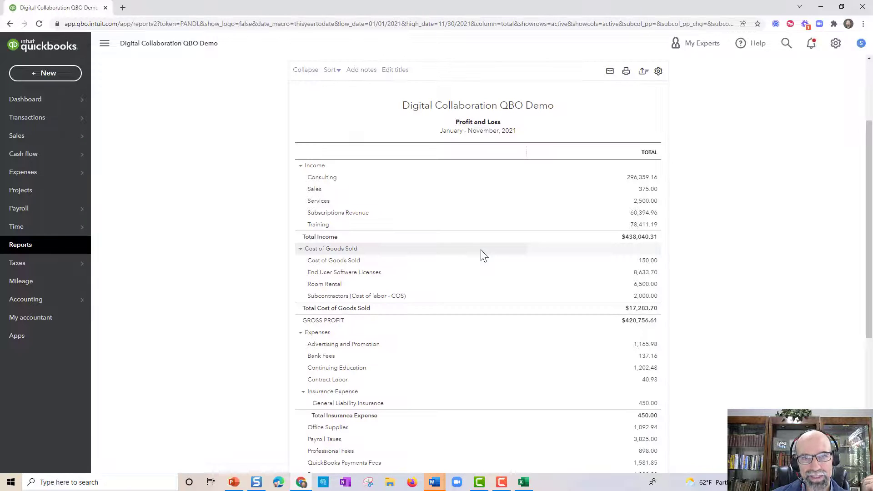